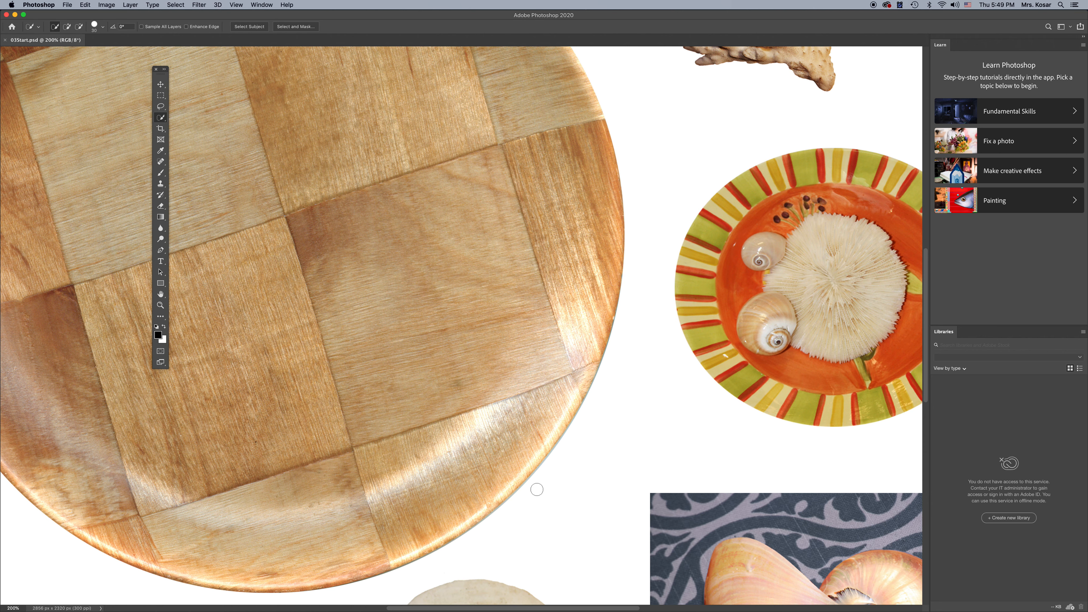
Turn off Scrubby Zoom for the Zoom tool and magnify the area around the sand dollar
{"action": "key", "text": "space"}
{"action": "left_click_drag", "start_coordinate": [531, 539], "coordinate": [543, 256]}
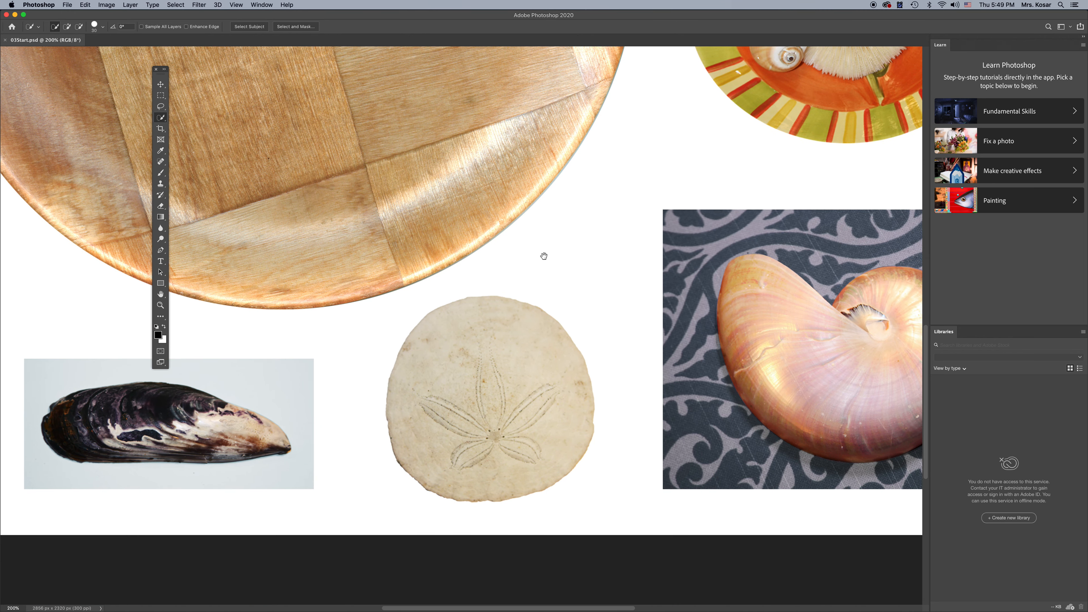
{"action": "scroll", "coordinate": [544, 256], "scroll_direction": "down", "scroll_amount": 4}
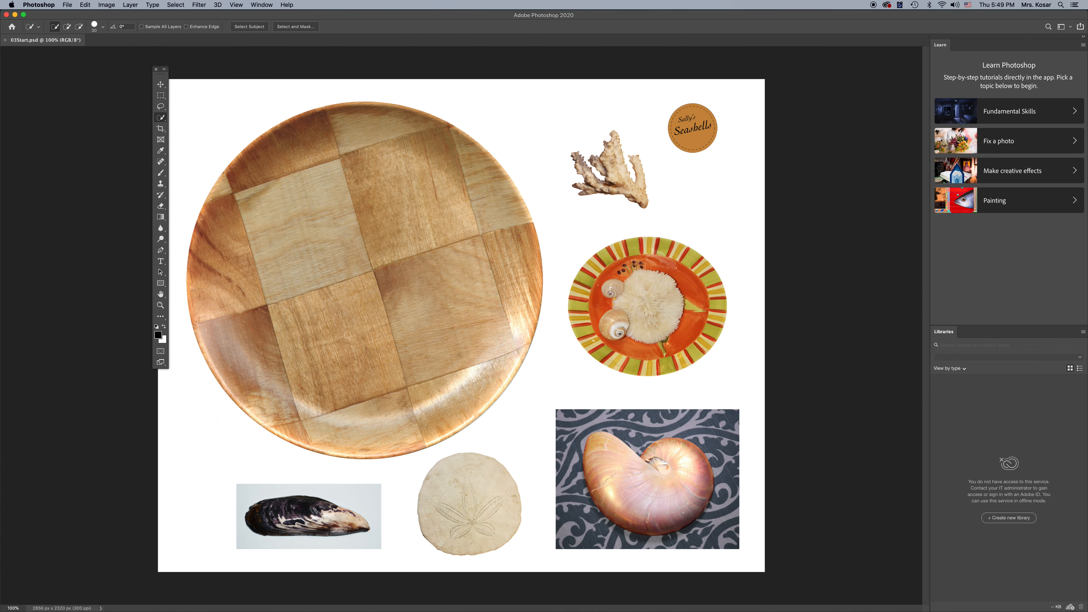
{"action": "left_click", "coordinate": [161, 305]}
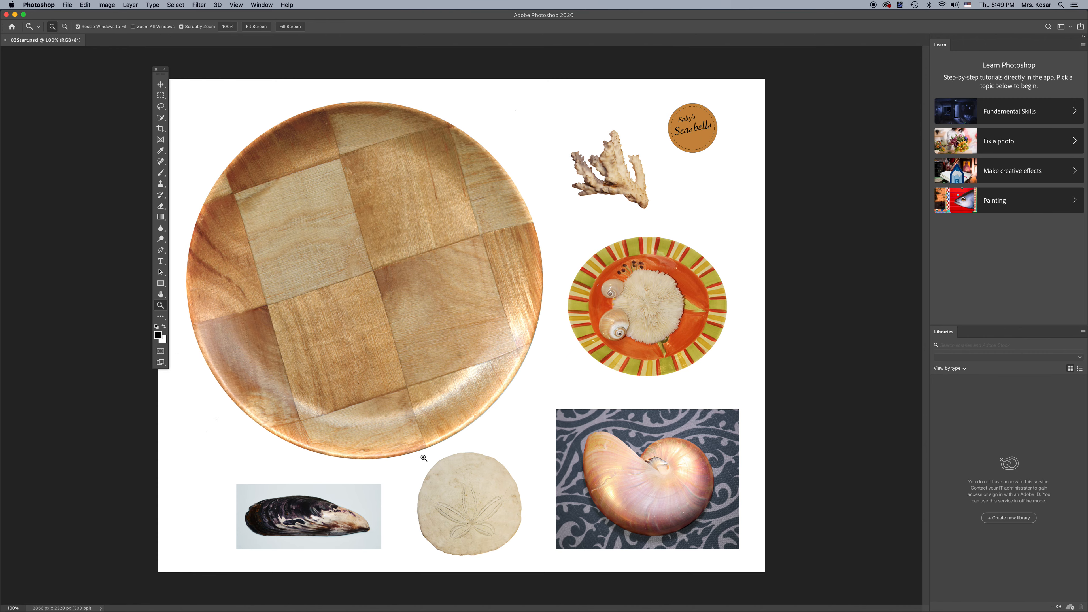
{"action": "mouse_move", "coordinate": [411, 446]}
{"action": "left_mouse_down"}
{"action": "mouse_move", "coordinate": [476, 489]}
{"action": "mouse_move", "coordinate": [444, 462]}
{"action": "mouse_move", "coordinate": [472, 469]}
{"action": "mouse_move", "coordinate": [395, 448]}
{"action": "mouse_move", "coordinate": [421, 450]}
{"action": "left_mouse_up"}
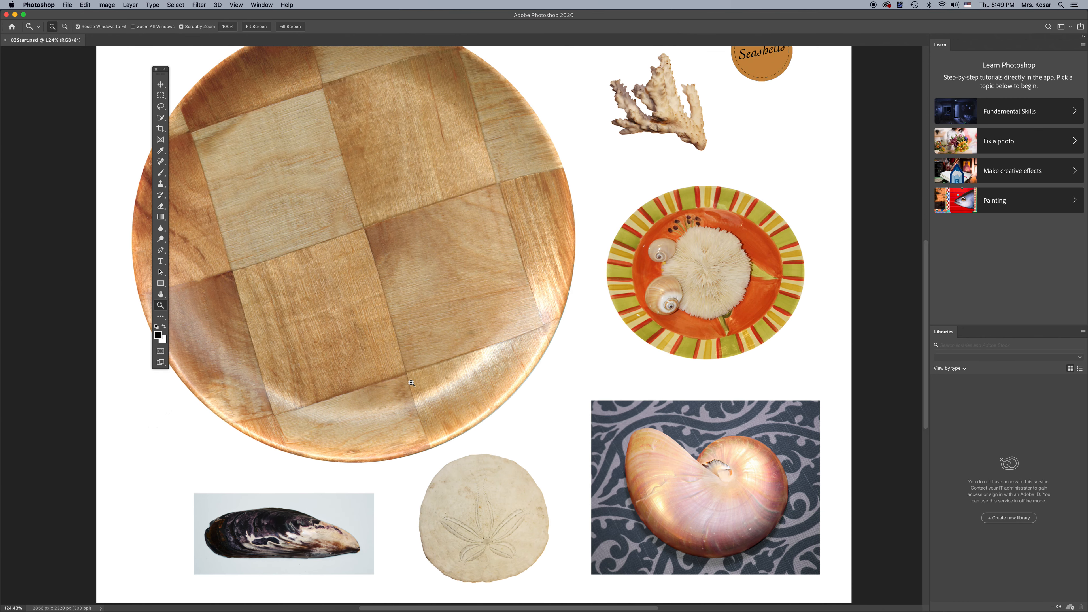
{"action": "left_click", "coordinate": [181, 26]}
{"action": "left_click_drag", "start_coordinate": [395, 442], "coordinate": [571, 600]}
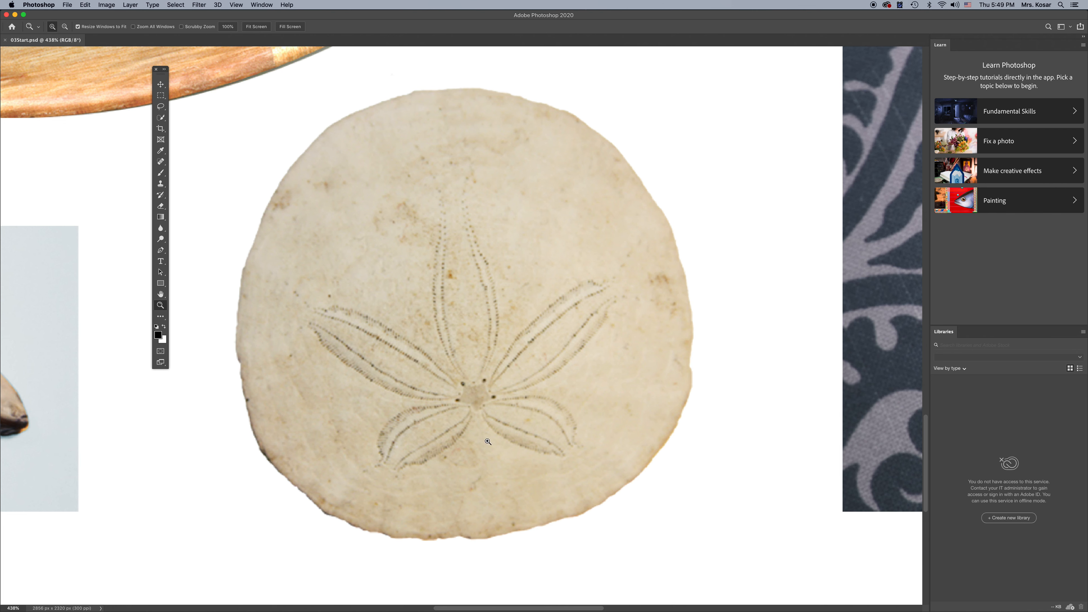
Select the whole sand dollar with the Quick Selection tool
{"action": "left_click", "coordinate": [162, 120]}
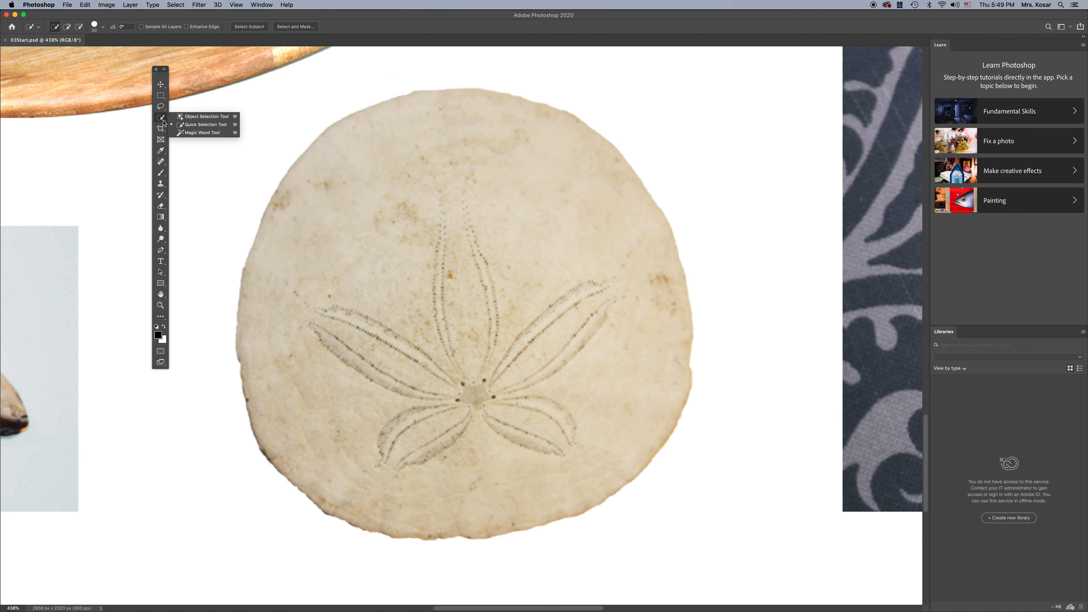
{"action": "left_click", "coordinate": [198, 125]}
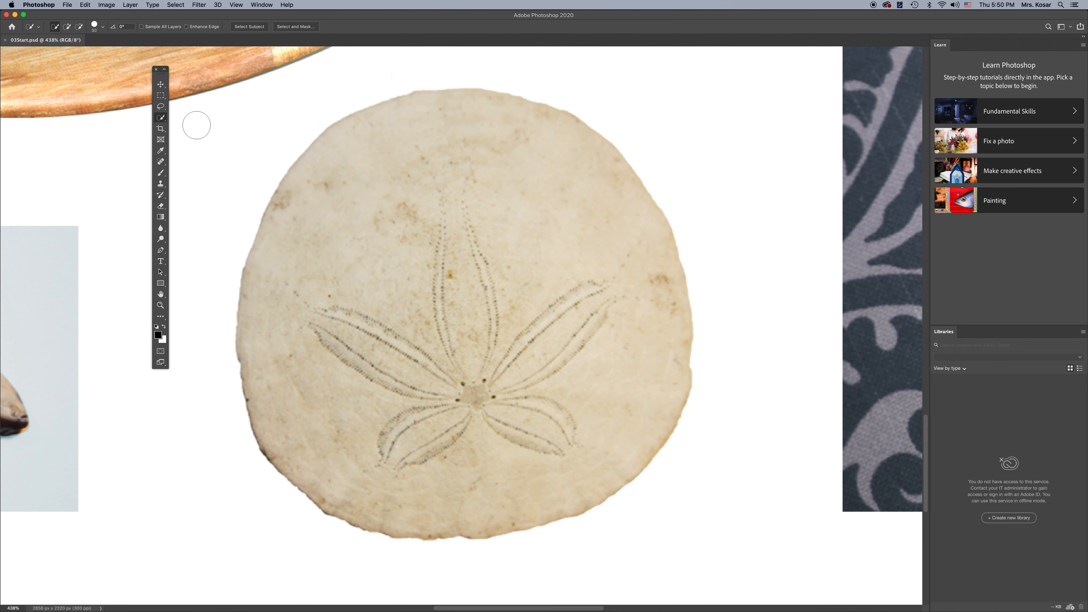
{"action": "left_click", "coordinate": [384, 170]}
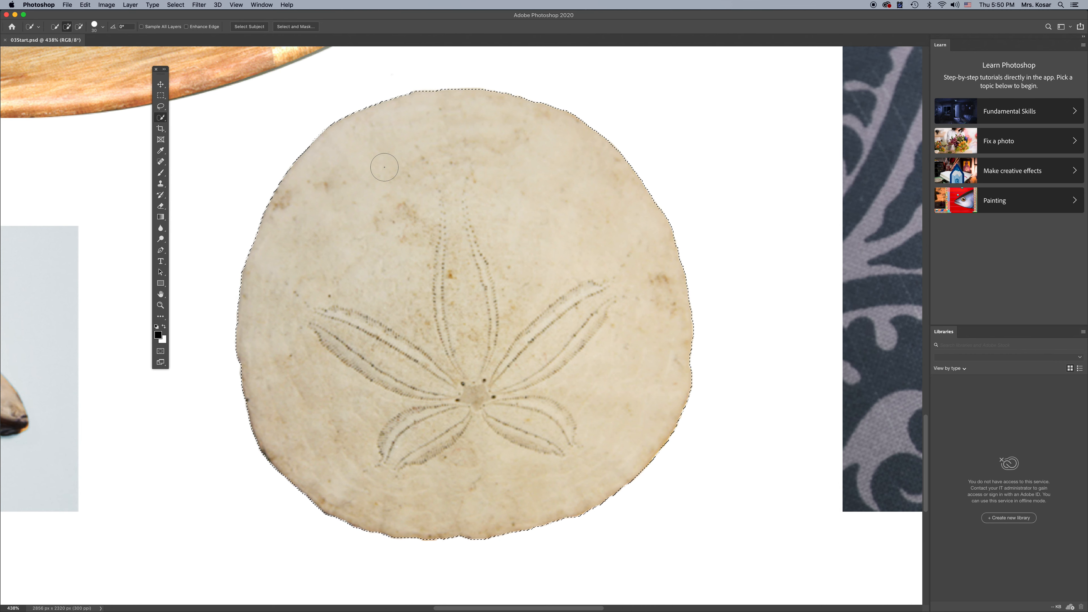
Move the selected sand dollar onto the lower-left edge of the wooden plate and deselect it
{"action": "left_click", "coordinate": [160, 306]}
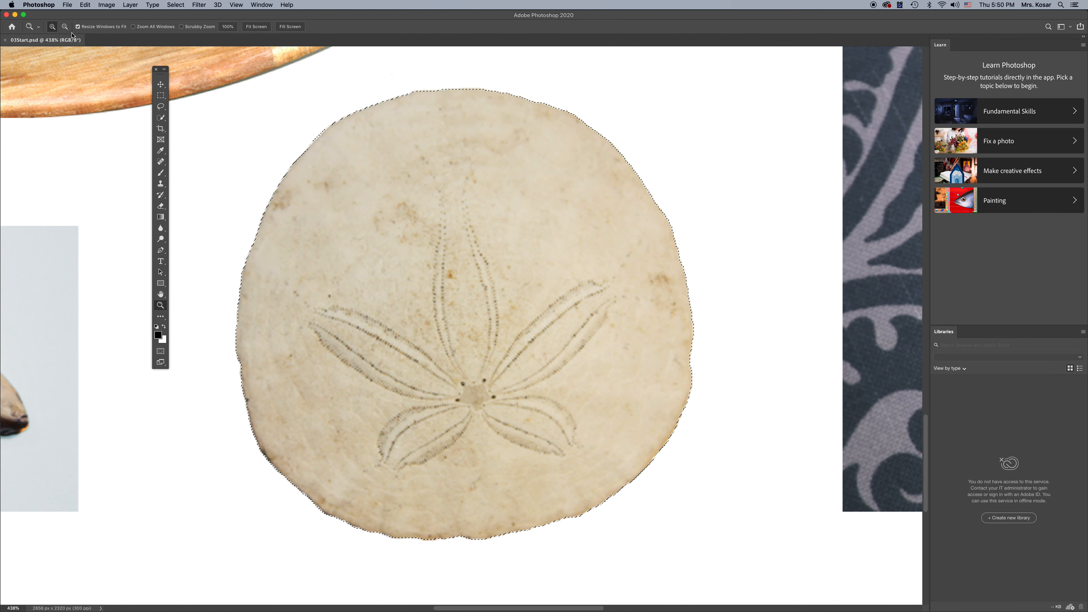
{"action": "left_click", "coordinate": [64, 26]}
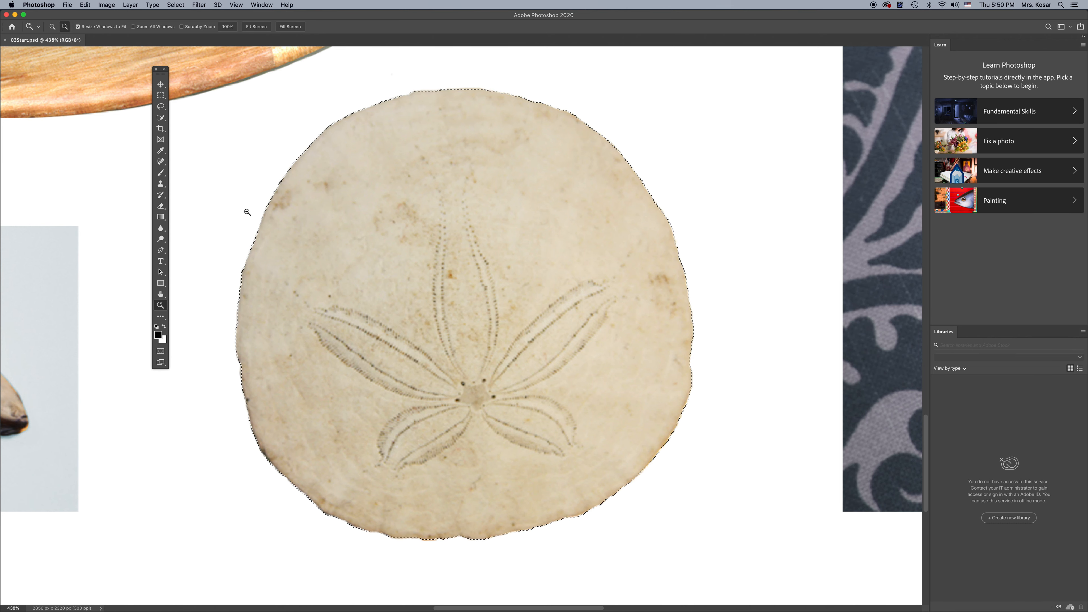
{"action": "left_click", "coordinate": [330, 295]}
{"action": "left_click", "coordinate": [330, 294]}
{"action": "left_click", "coordinate": [329, 294]}
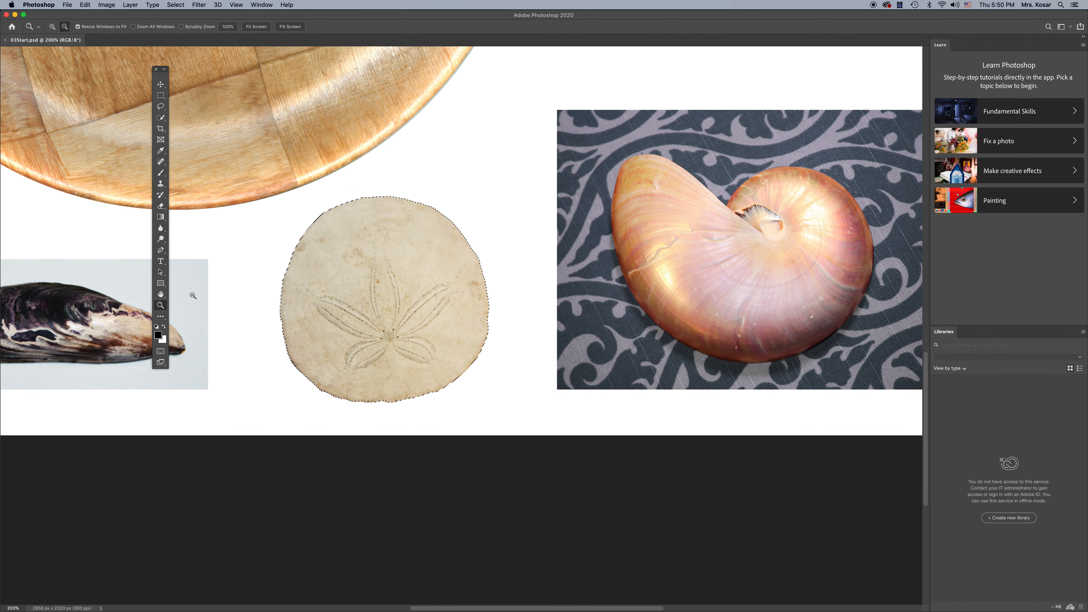
{"action": "key", "text": "super+minus"}
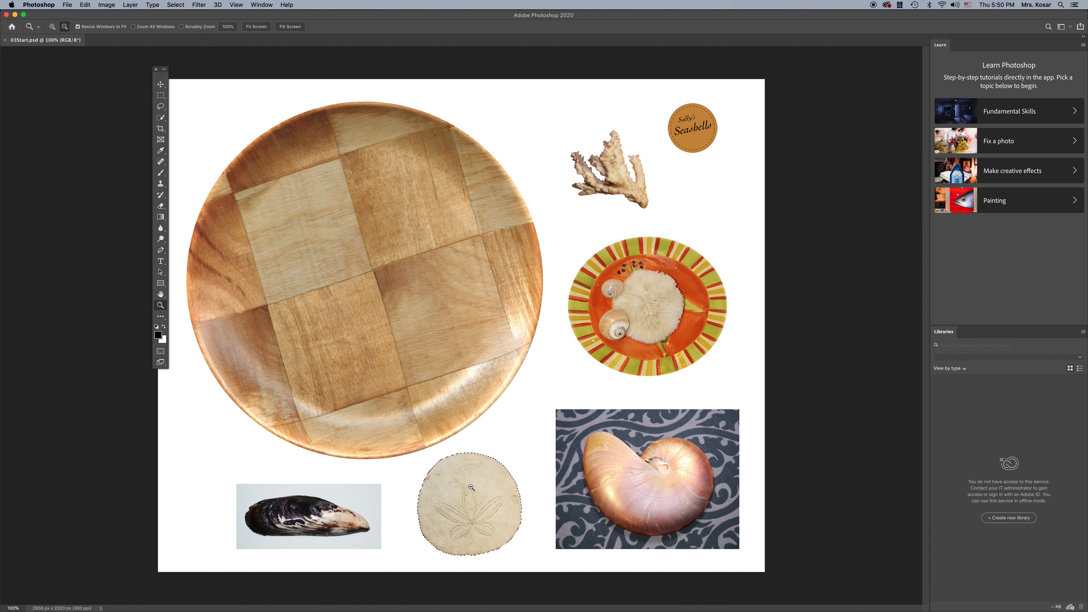
{"action": "left_click", "coordinate": [161, 84]}
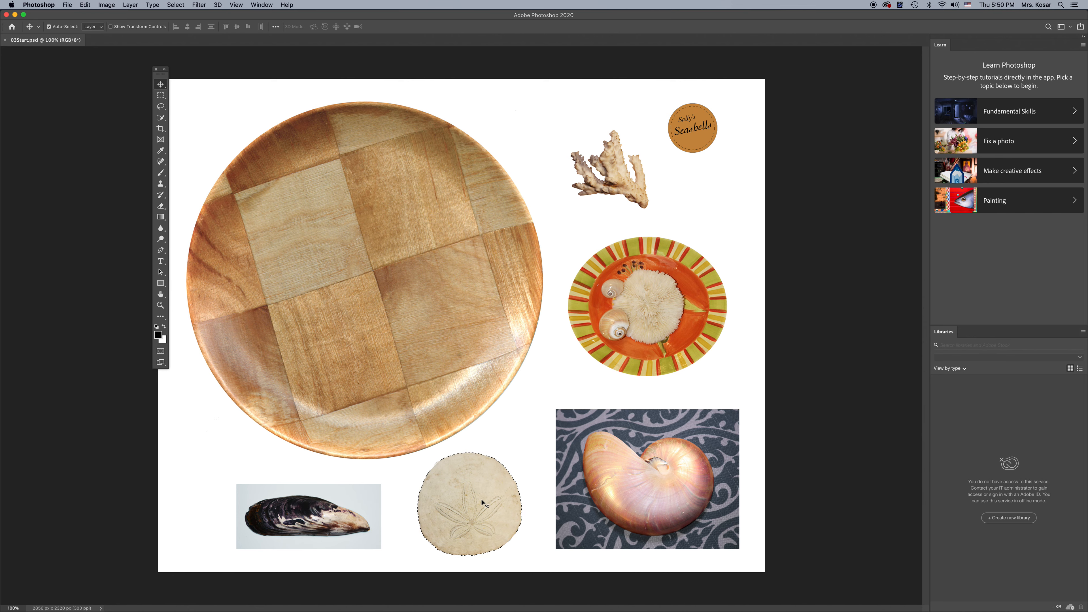
{"action": "left_click_drag", "start_coordinate": [473, 490], "coordinate": [282, 376]}
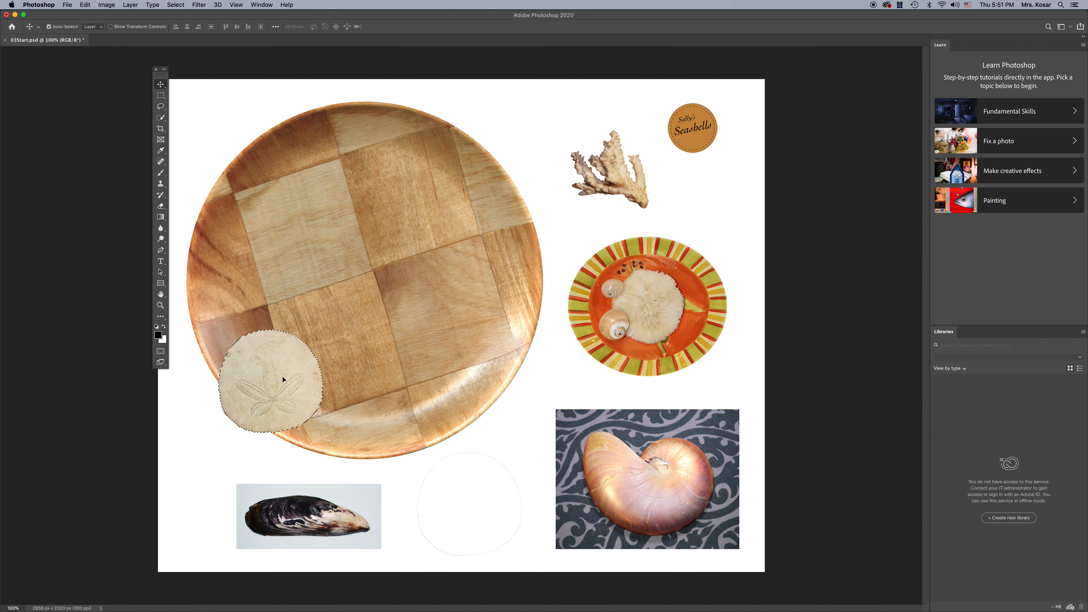
{"action": "key", "text": "super+d"}
Try to reselect the sand dollar with the Quick Selection tool and move it to the wooden plate's bottom edge
{"action": "left_click", "coordinate": [161, 118]}
{"action": "left_click", "coordinate": [198, 127]}
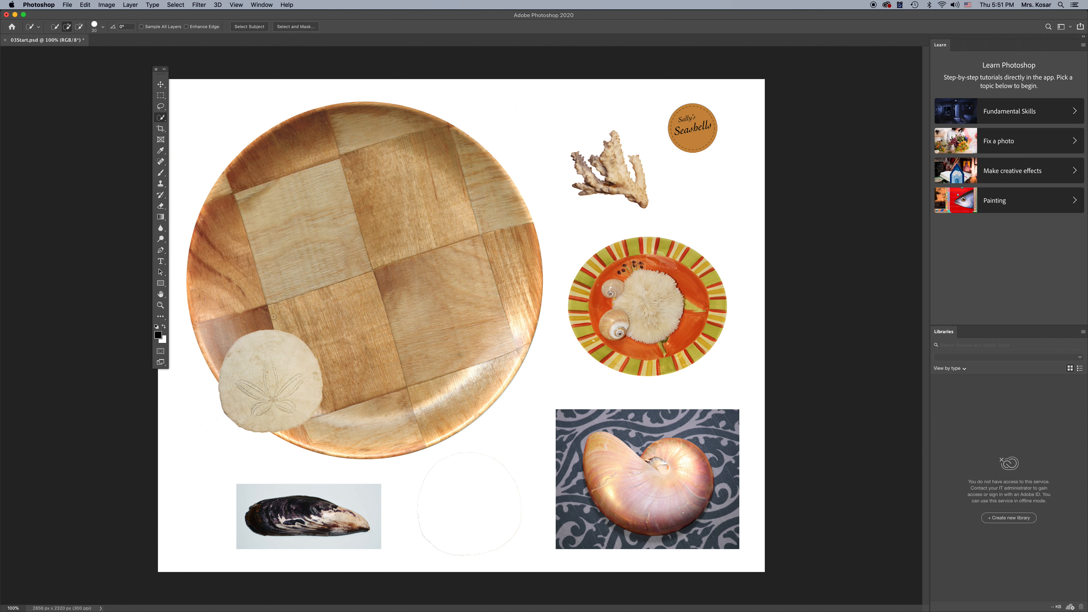
{"action": "left_click", "coordinate": [265, 348]}
{"action": "left_click", "coordinate": [161, 83]}
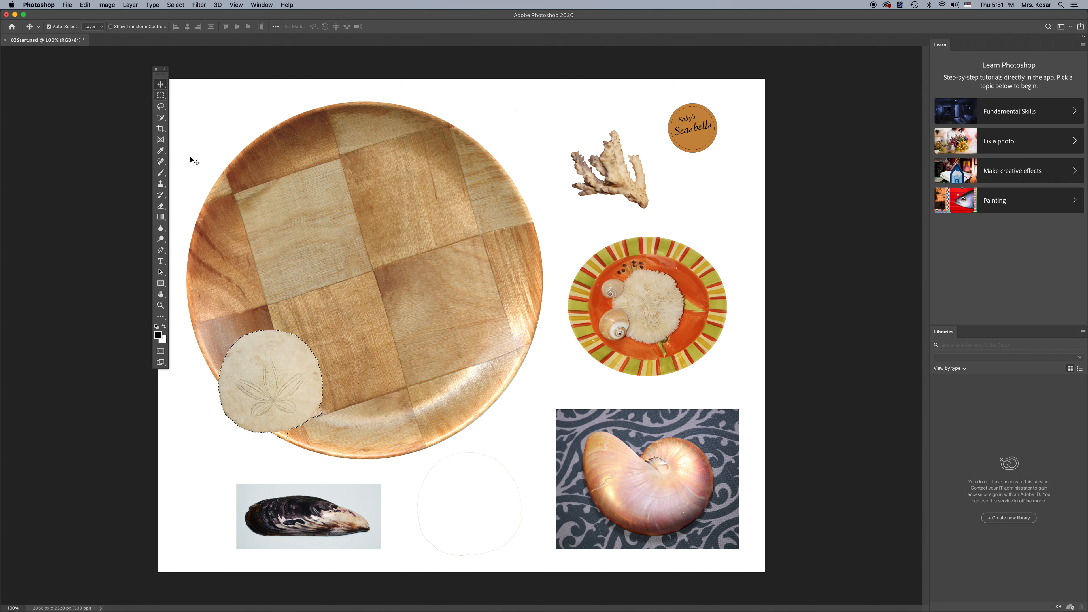
{"action": "left_click_drag", "start_coordinate": [250, 349], "coordinate": [384, 397]}
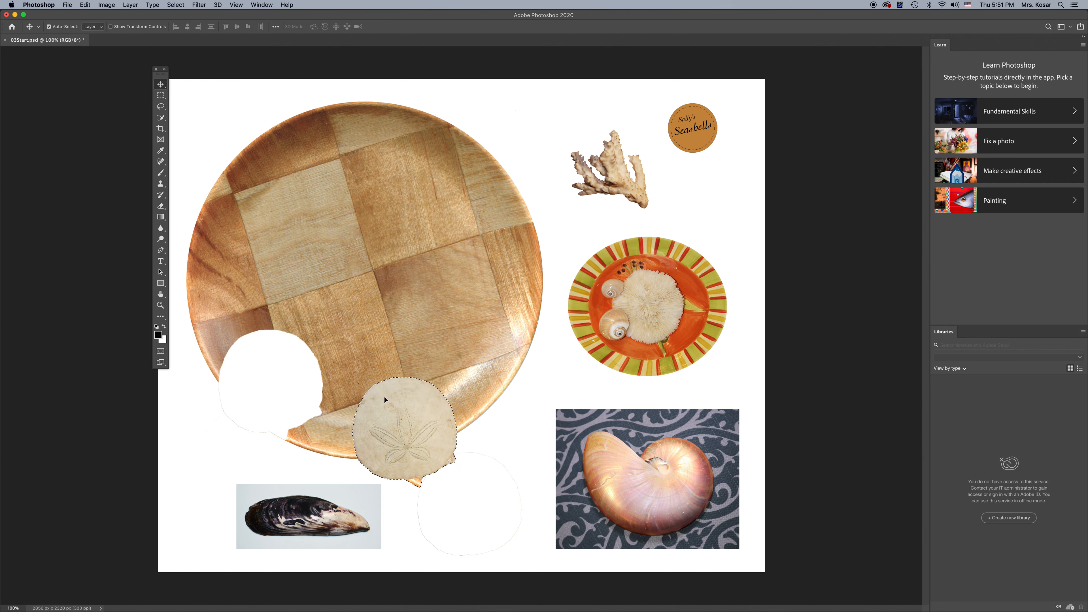
{"action": "key", "text": "super+z"}
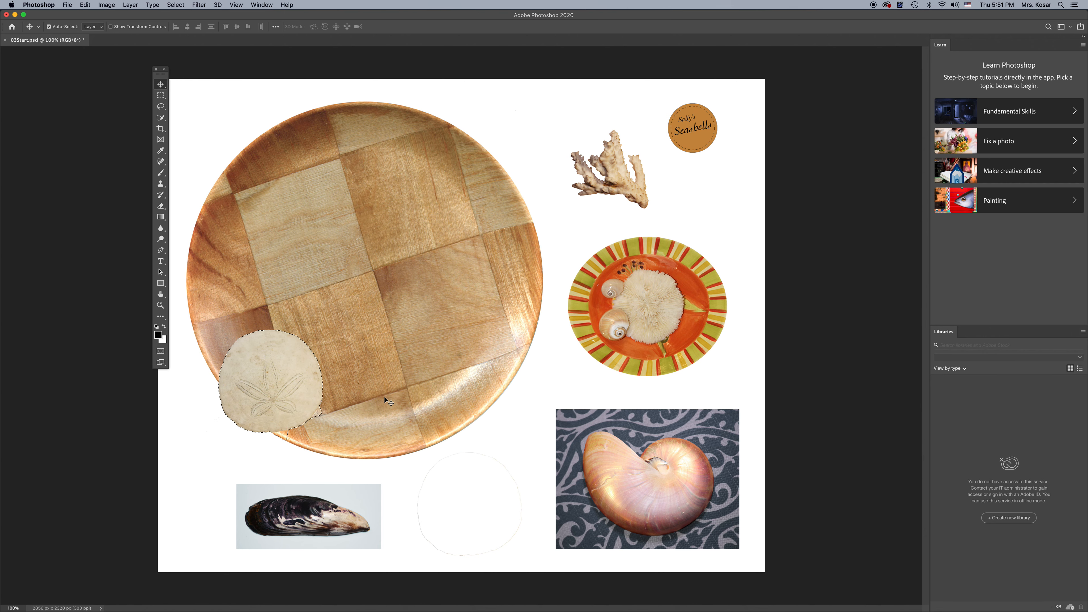
{"action": "key", "text": "super+d"}
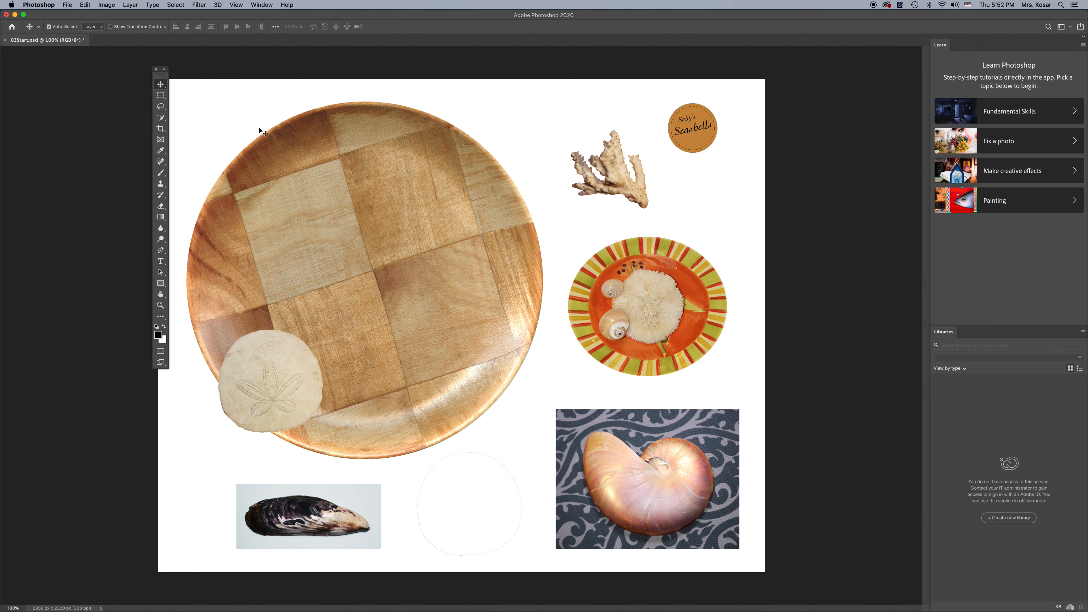
Draw an elliptical marquee selection around the oval striped plate that holds the shells
{"action": "left_click", "coordinate": [160, 98]}
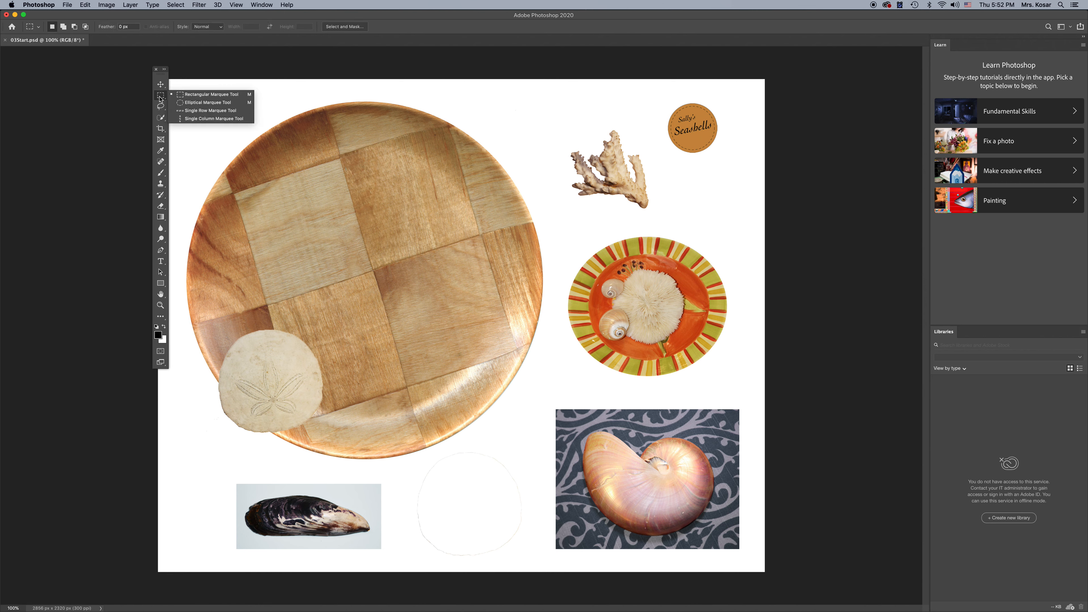
{"action": "left_click", "coordinate": [190, 103]}
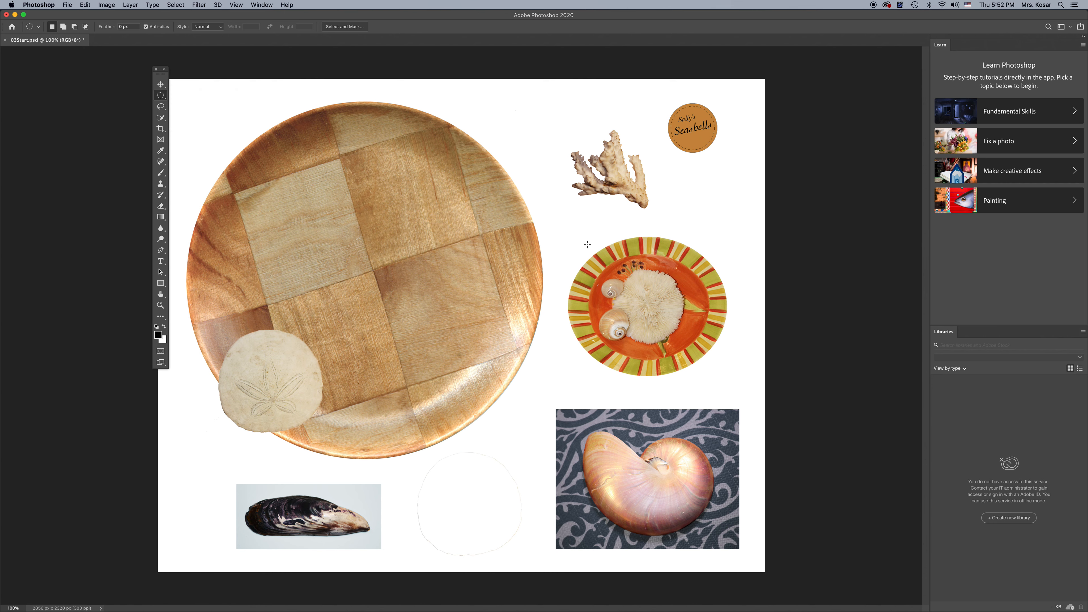
{"action": "key", "text": "super+equal"}
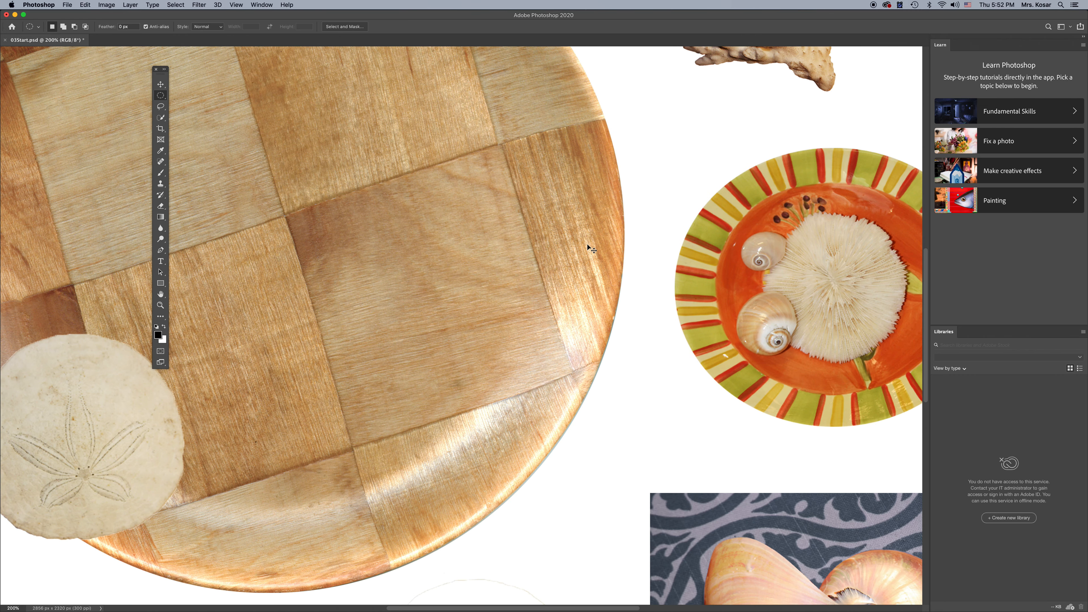
{"action": "left_click_drag", "start_coordinate": [664, 280], "coordinate": [351, 267]}
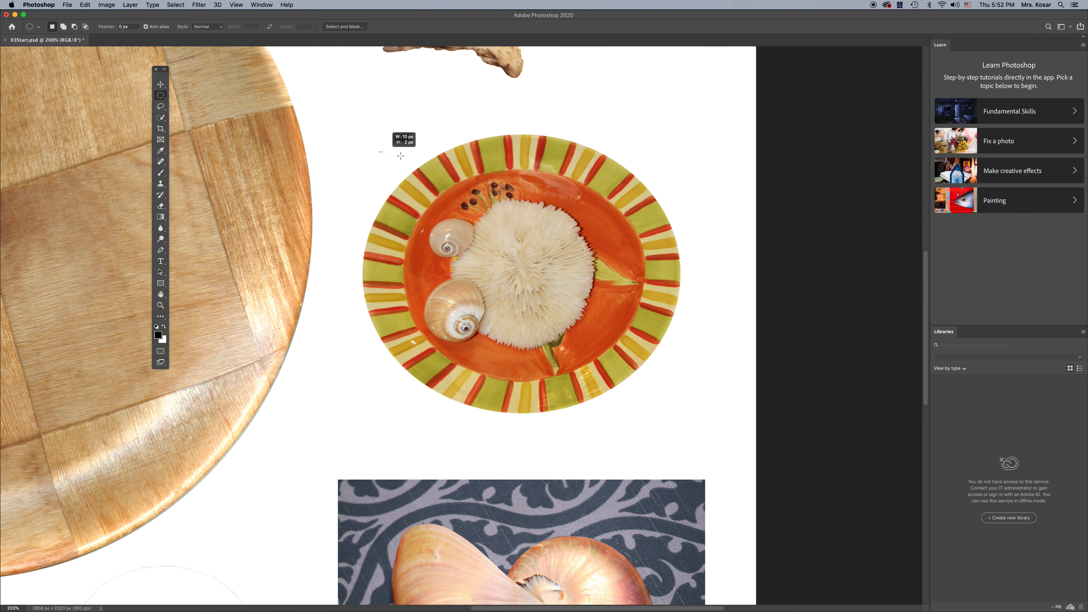